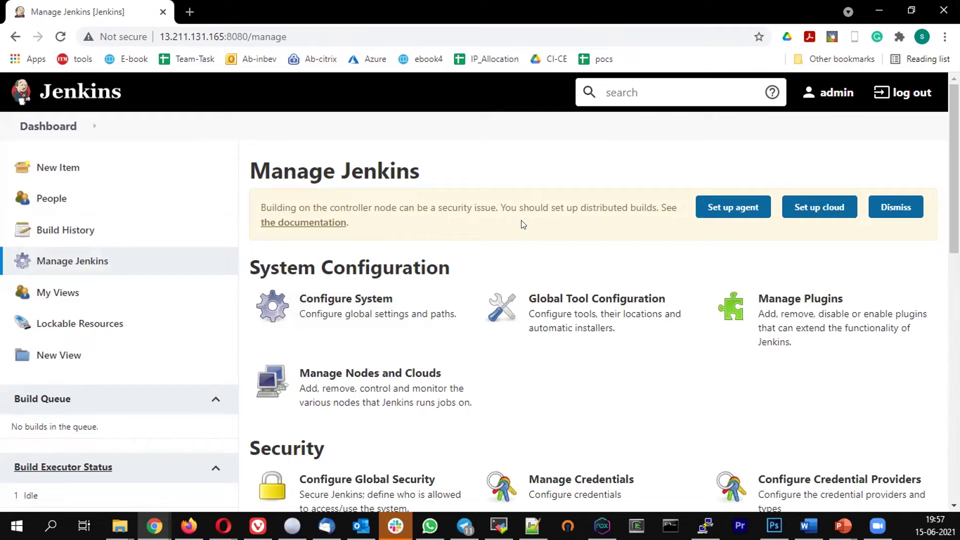
- Open the Global Tool Configuration page from the System Configuration section of Manage Jenkins
left_click(577, 298)
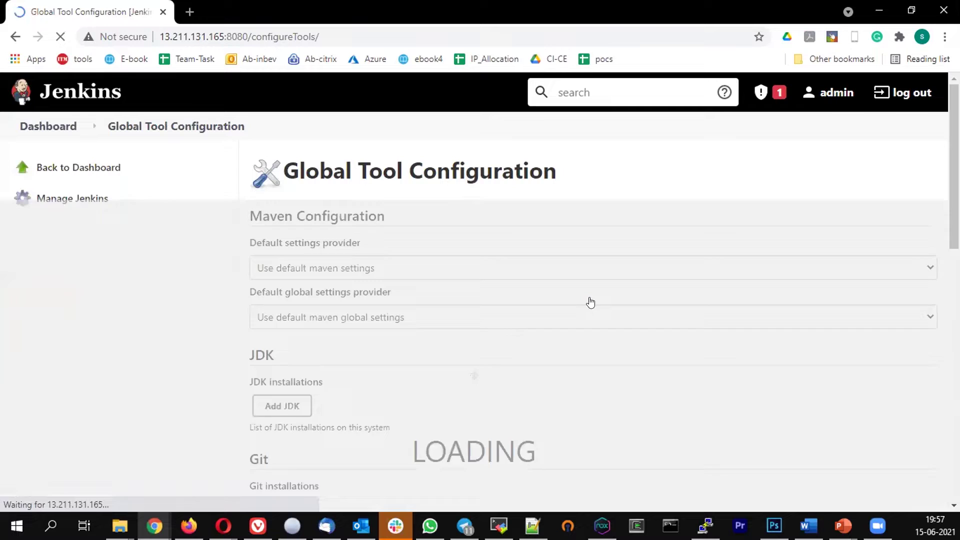
scroll(495, 237, "down", 3)
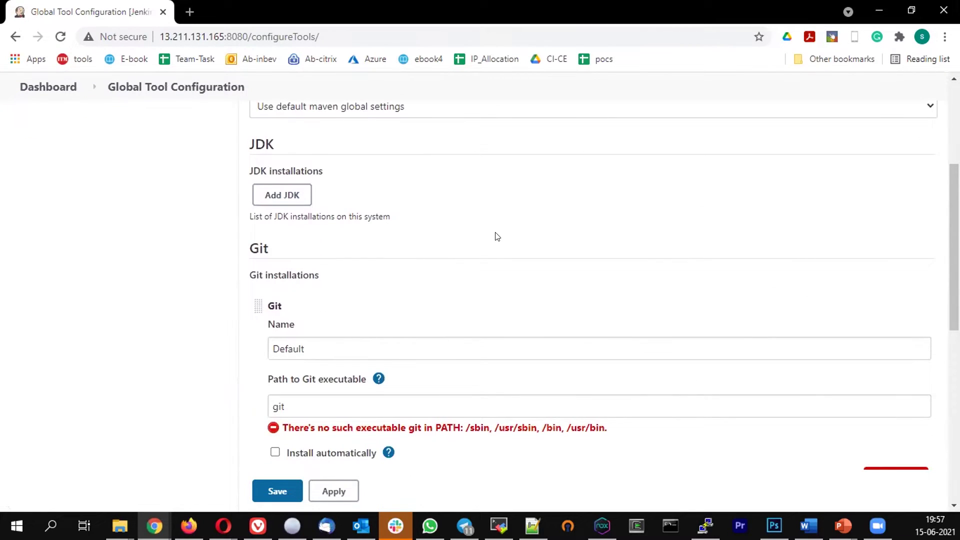
scroll(495, 235, "down", 3)
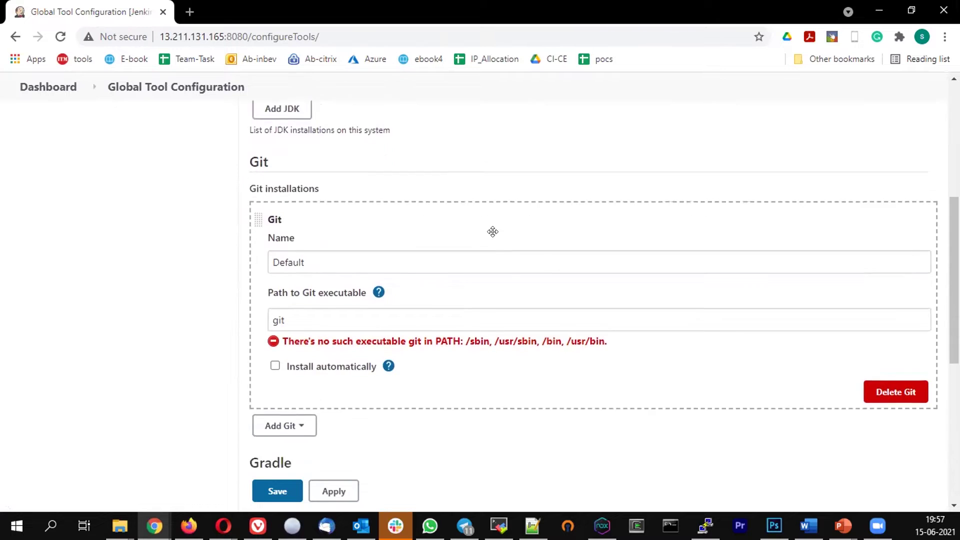
scroll(493, 231, "down", 3)
scroll(495, 237, "up", 3)
scroll(495, 236, "down", 3)
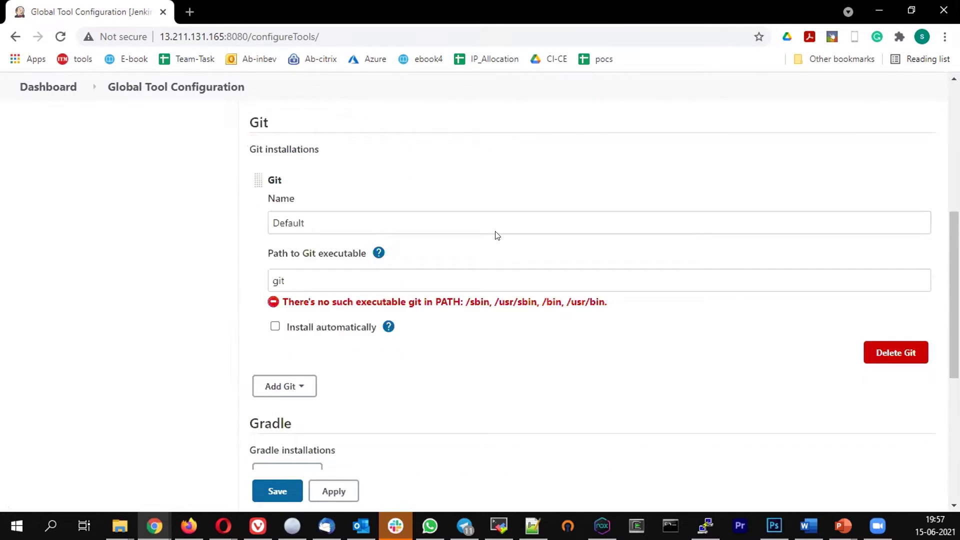
scroll(495, 237, "down", 4)
scroll(352, 208, "up", 3)
scroll(352, 209, "up", 3)
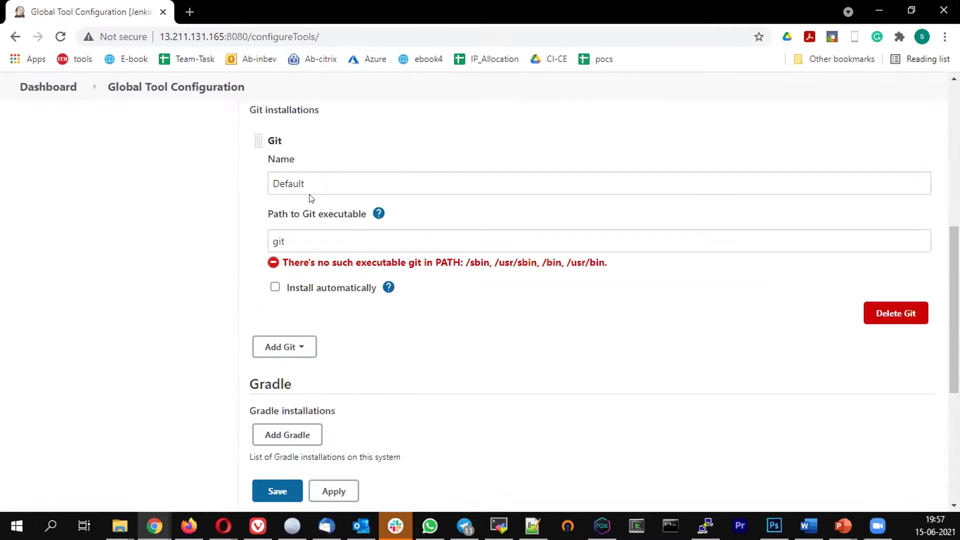
scroll(308, 199, "up", 3)
left_click(265, 174)
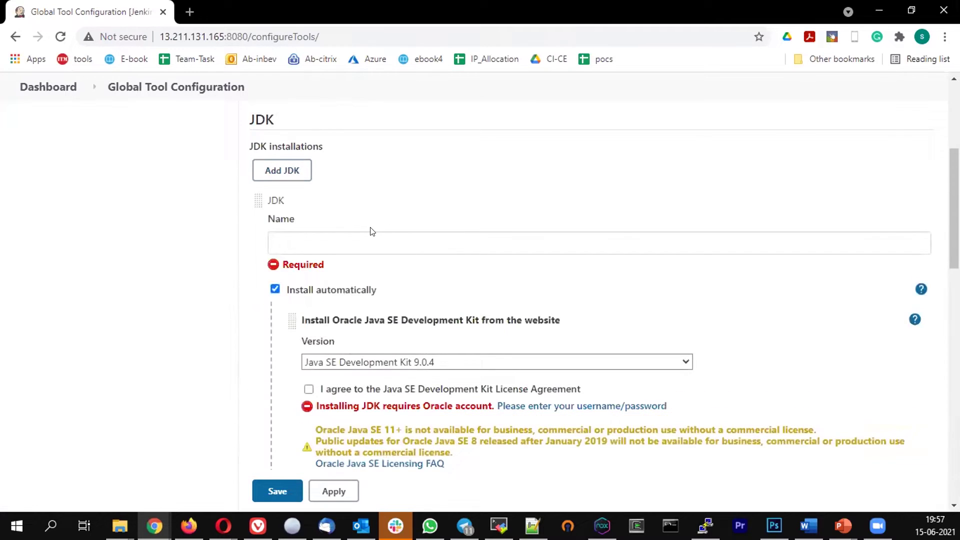
scroll(375, 257, "down", 3)
left_click(409, 222)
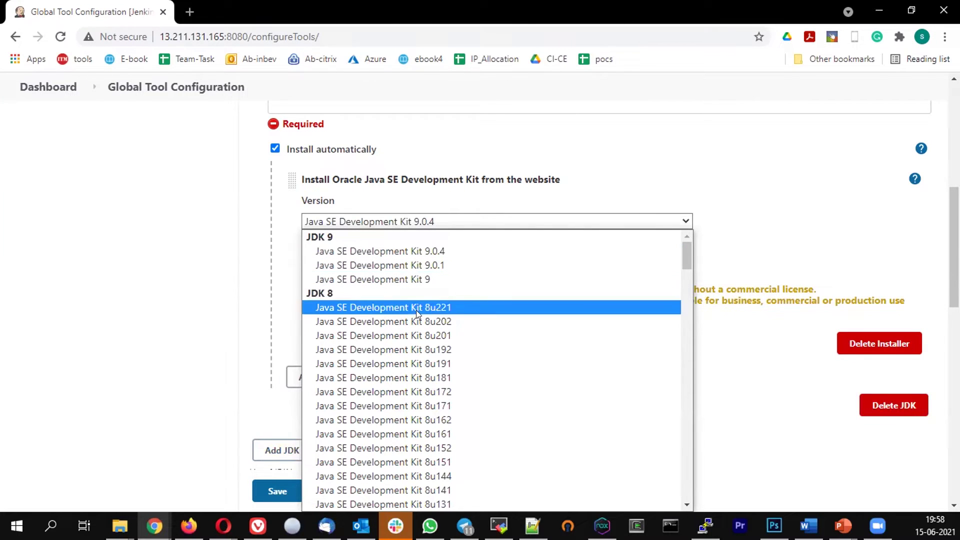
scroll(473, 362, "down", 5)
scroll(469, 361, "down", 5)
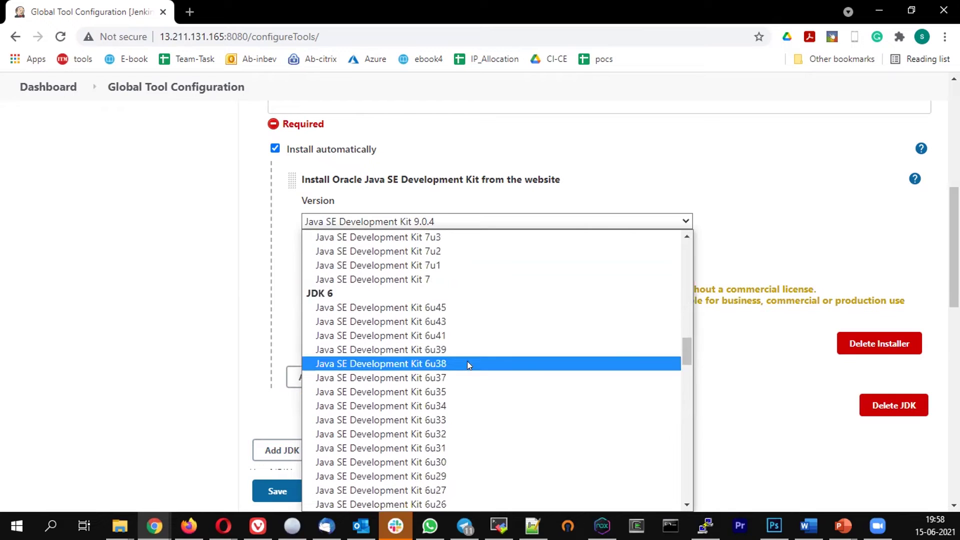
scroll(467, 363, "down", 5)
scroll(467, 365, "down", 5)
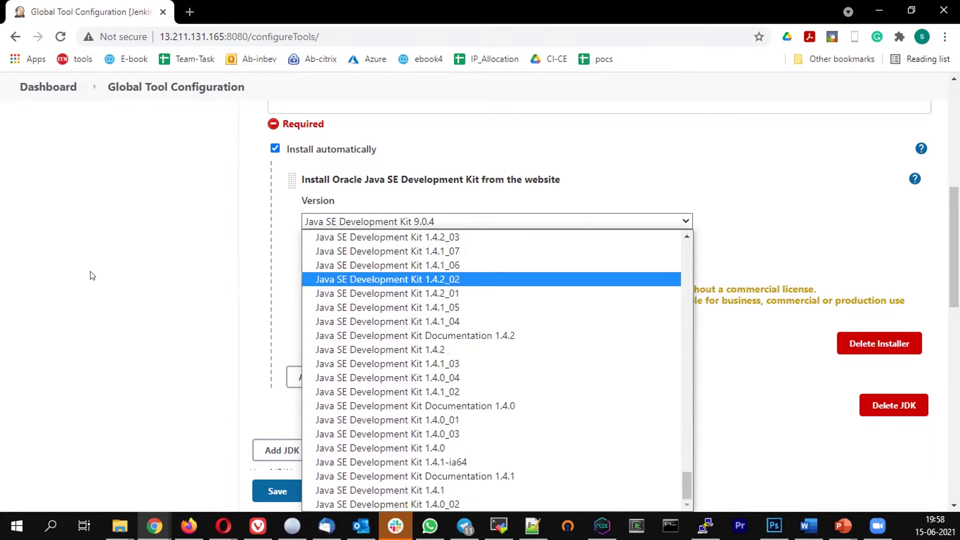
left_click(82, 235)
scroll(89, 229, "up", 3)
scroll(89, 228, "up", 3)
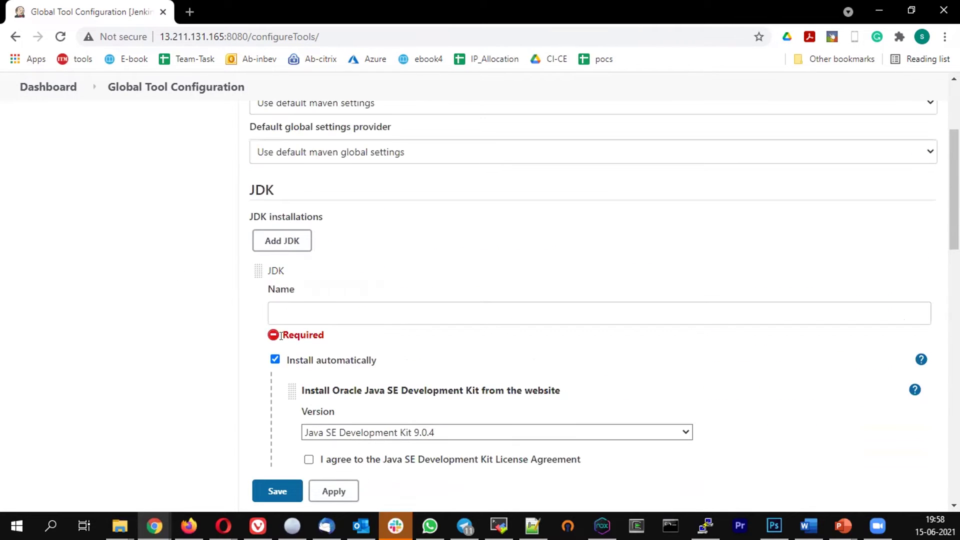
scroll(349, 336, "down", 4)
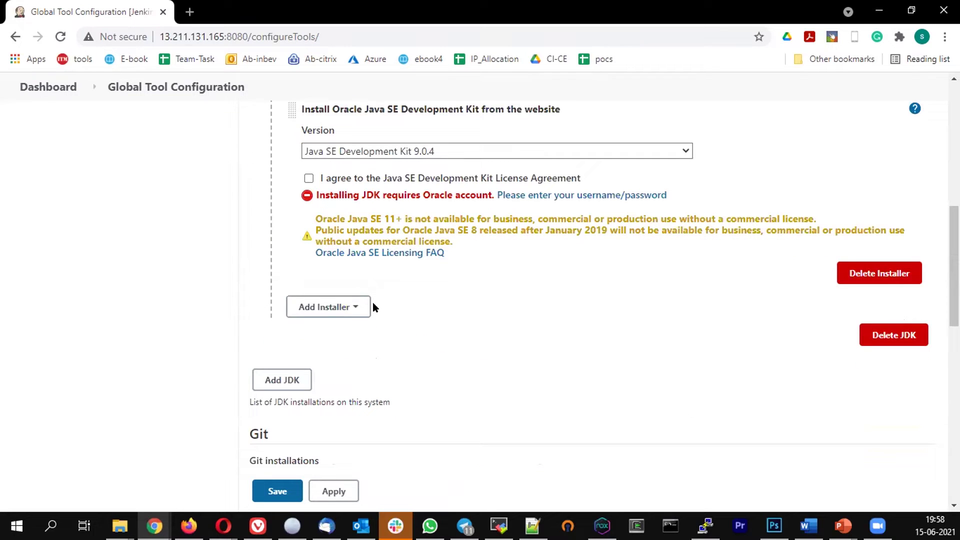
- Remove the draft JDK entry, try Gradle, then add Maven installing 3.8.1 from Apache
left_click(894, 335)
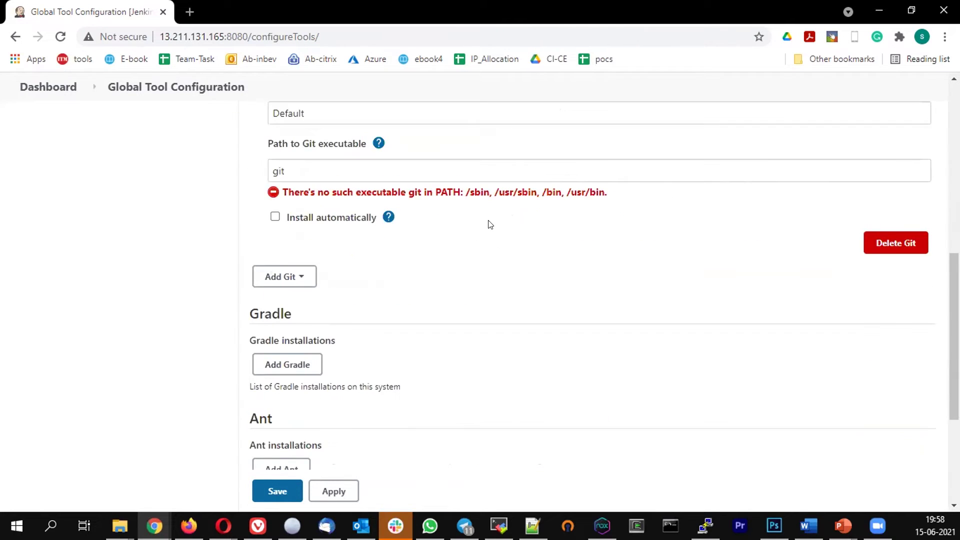
scroll(409, 210, "up", 3)
scroll(375, 164, "up", 2)
scroll(397, 158, "down", 4)
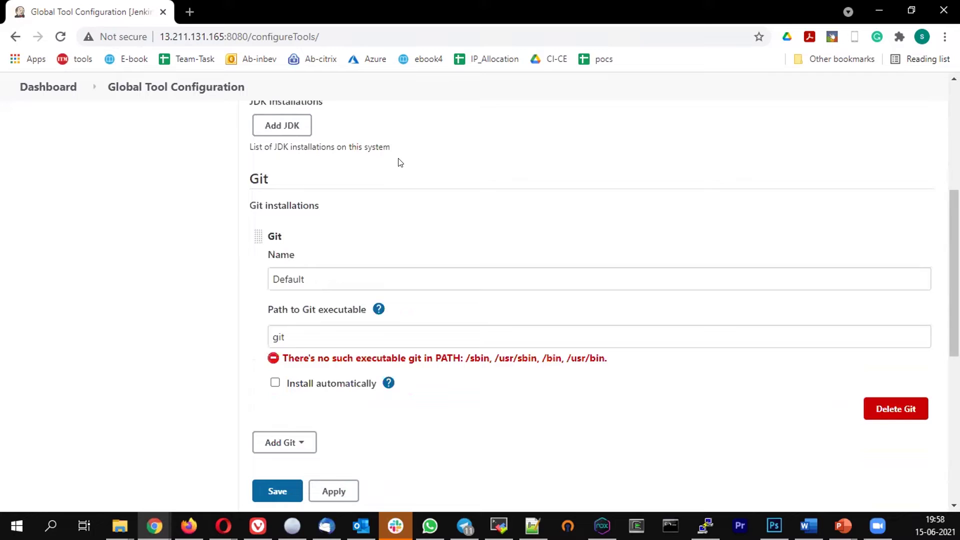
scroll(397, 157, "down", 4)
left_click(287, 296)
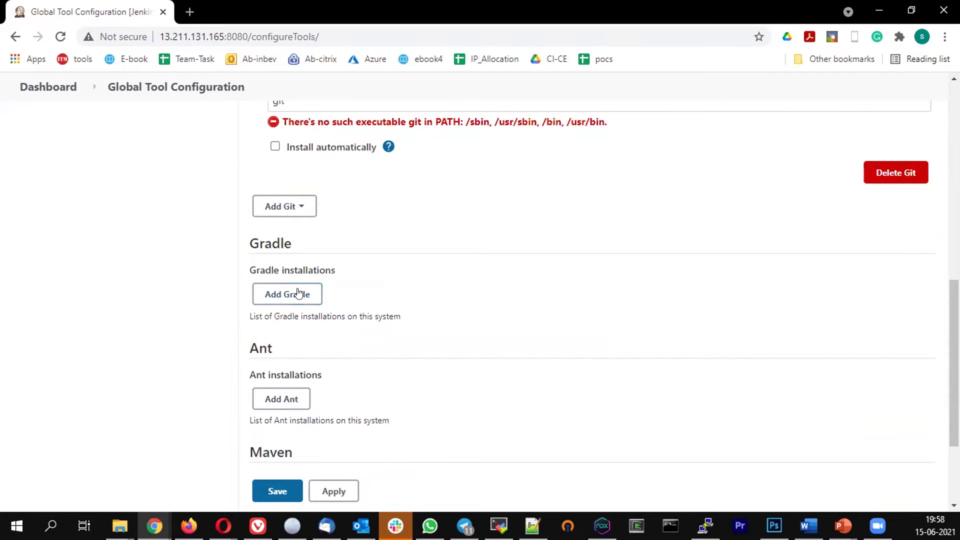
scroll(376, 292, "down", 1)
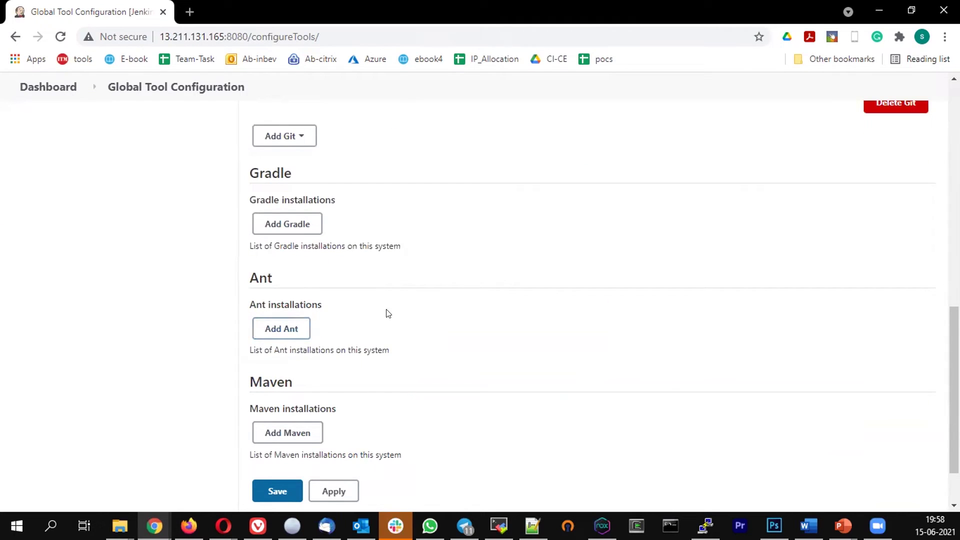
left_click(287, 433)
scroll(503, 333, "down", 3)
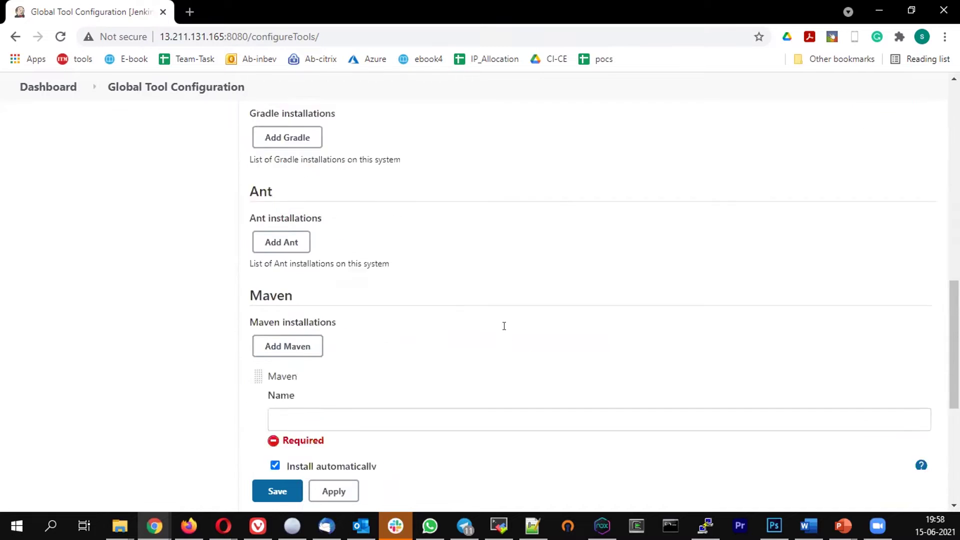
scroll(678, 313, "down", 2)
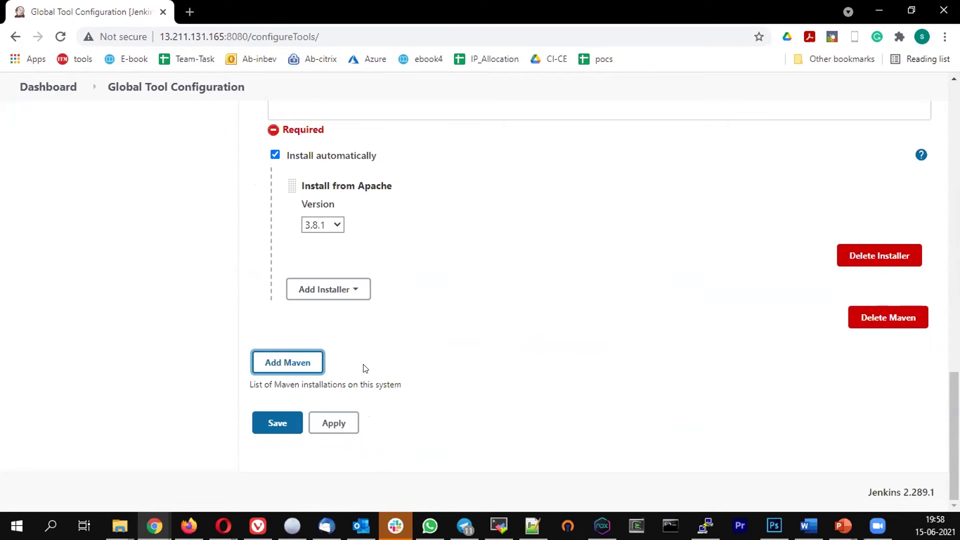
- Delete the draft Maven installation entry
left_click(888, 318)
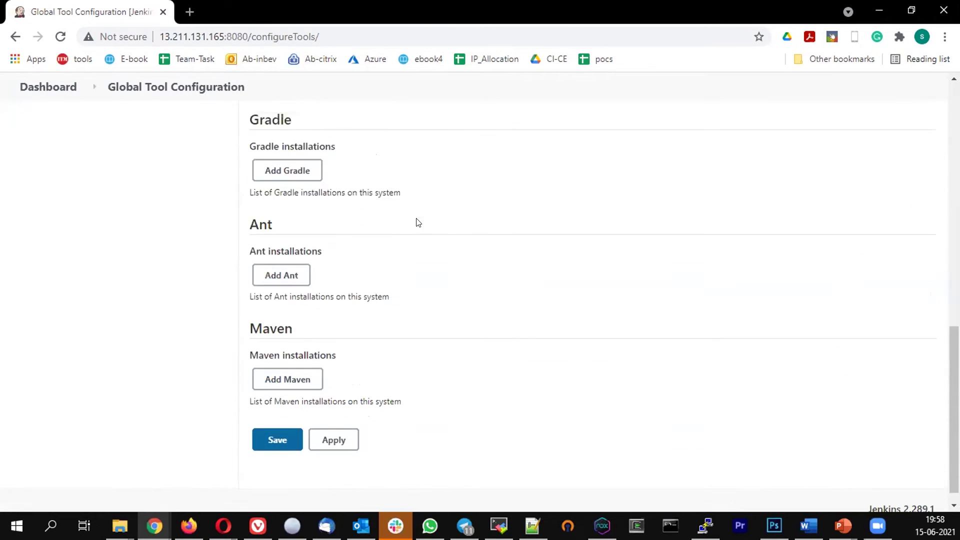
scroll(417, 222, "up", 5)
scroll(418, 223, "up", 5)
scroll(415, 218, "up", 3)
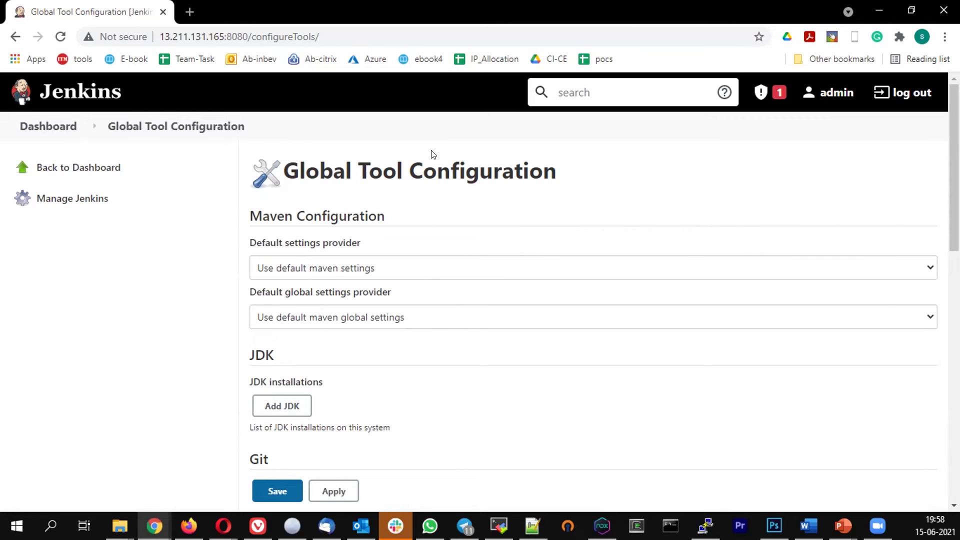
- Return to the Manage Jenkins page from the sidebar without saving the tool configuration
mouse_move(48, 127)
left_click(83, 198)
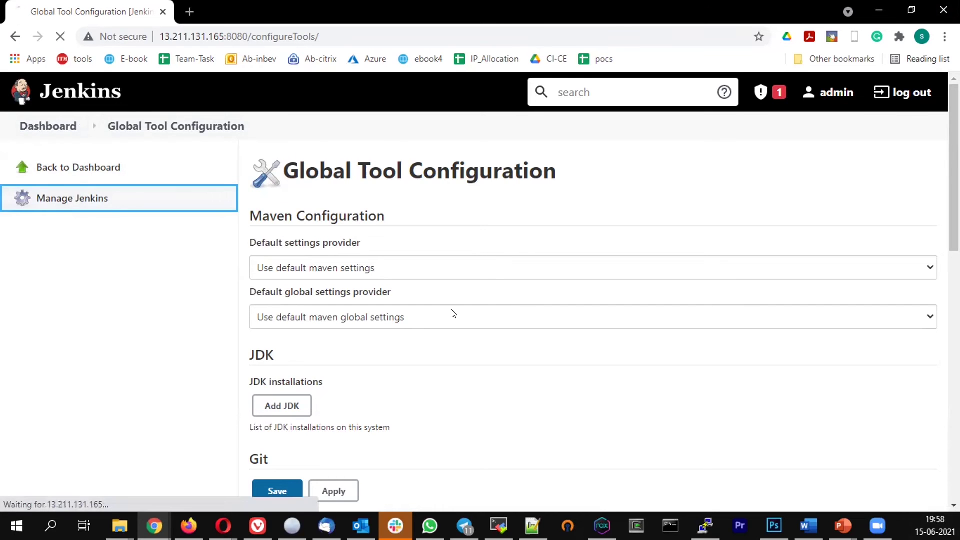